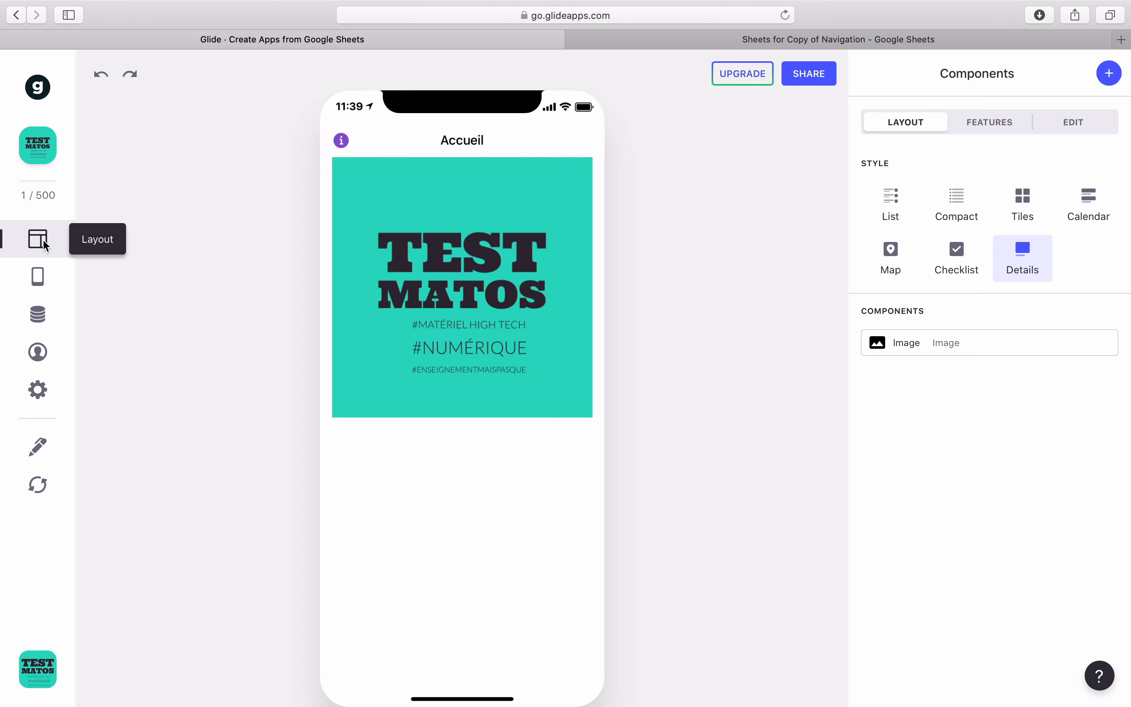
- Add a Basic Table component to the Accueil screen and label it "Basic Table pour le tutoriel"
{"action": "left_click", "coordinate": [1109, 73]}
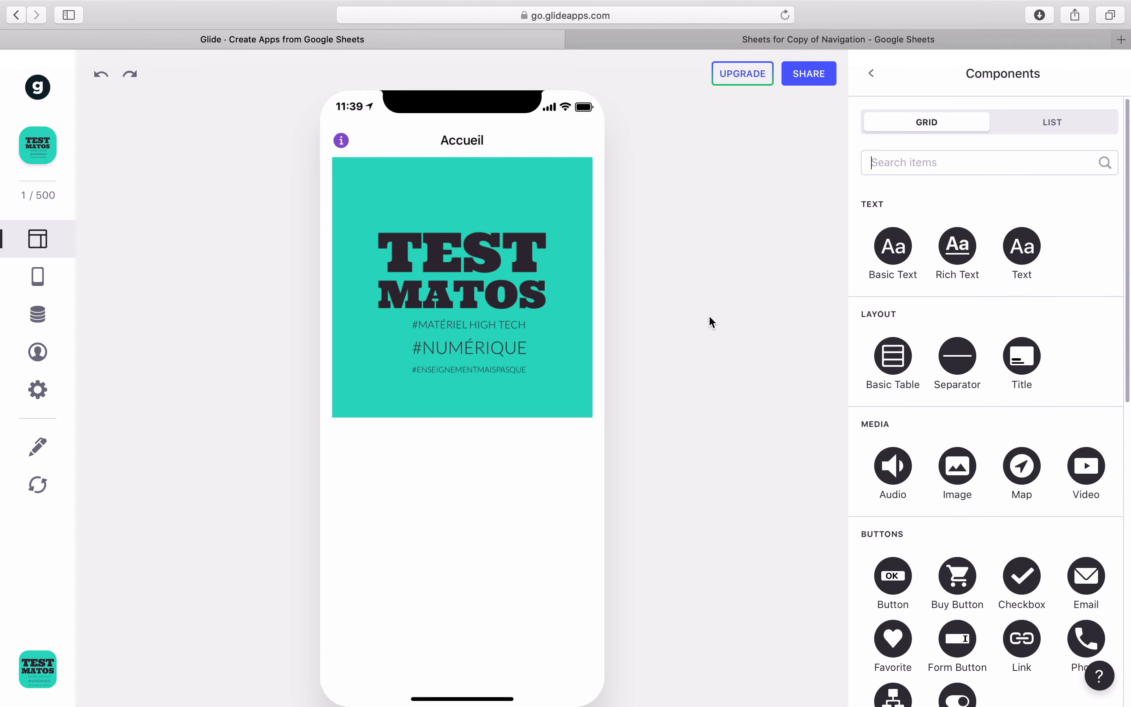
{"action": "left_click", "coordinate": [893, 360]}
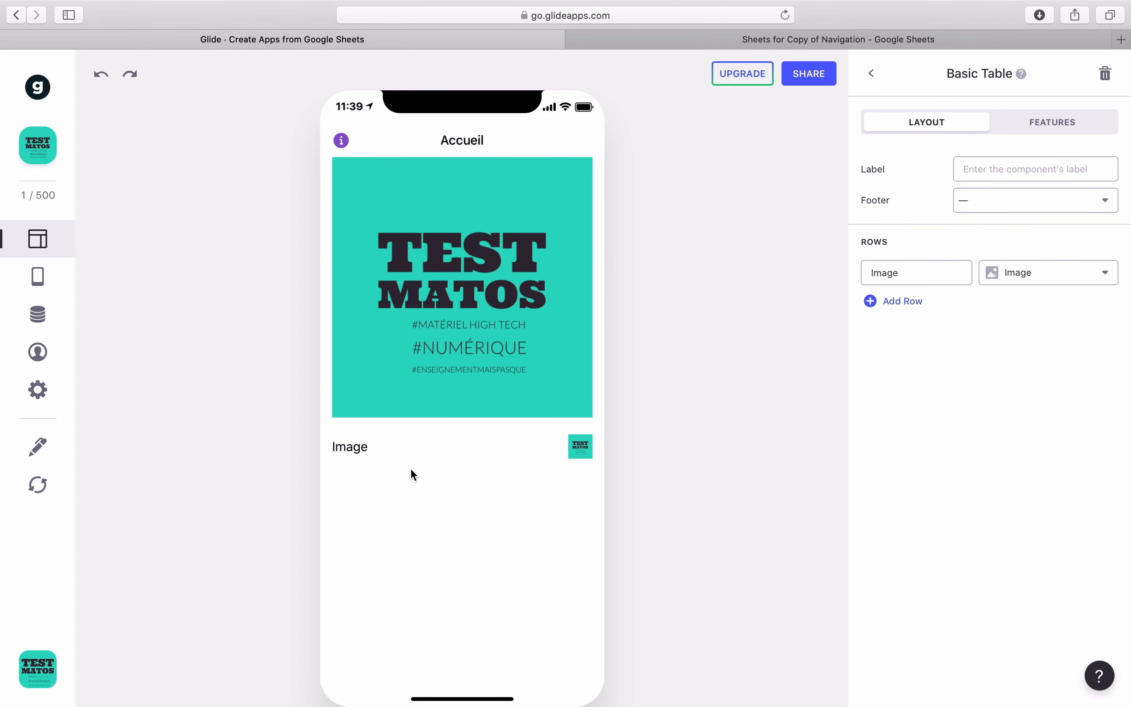
{"action": "left_click", "coordinate": [986, 168]}
{"action": "type", "text": "Basic"}
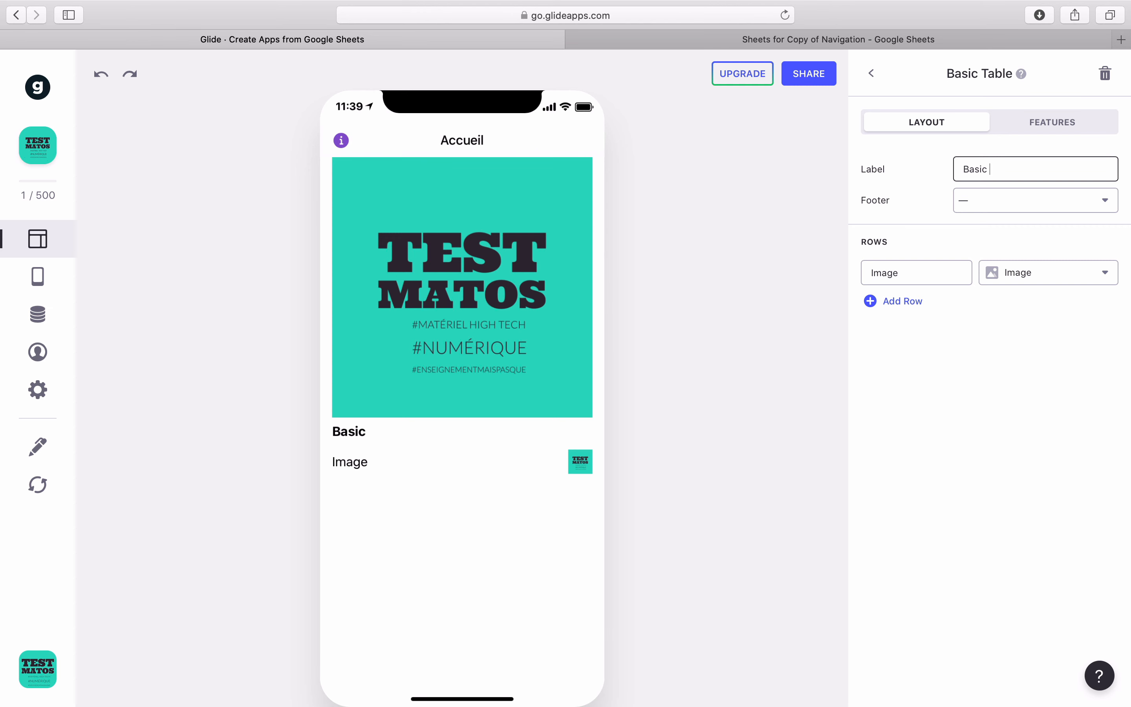
{"action": "type", "text": " Table pour le tutoriel"}
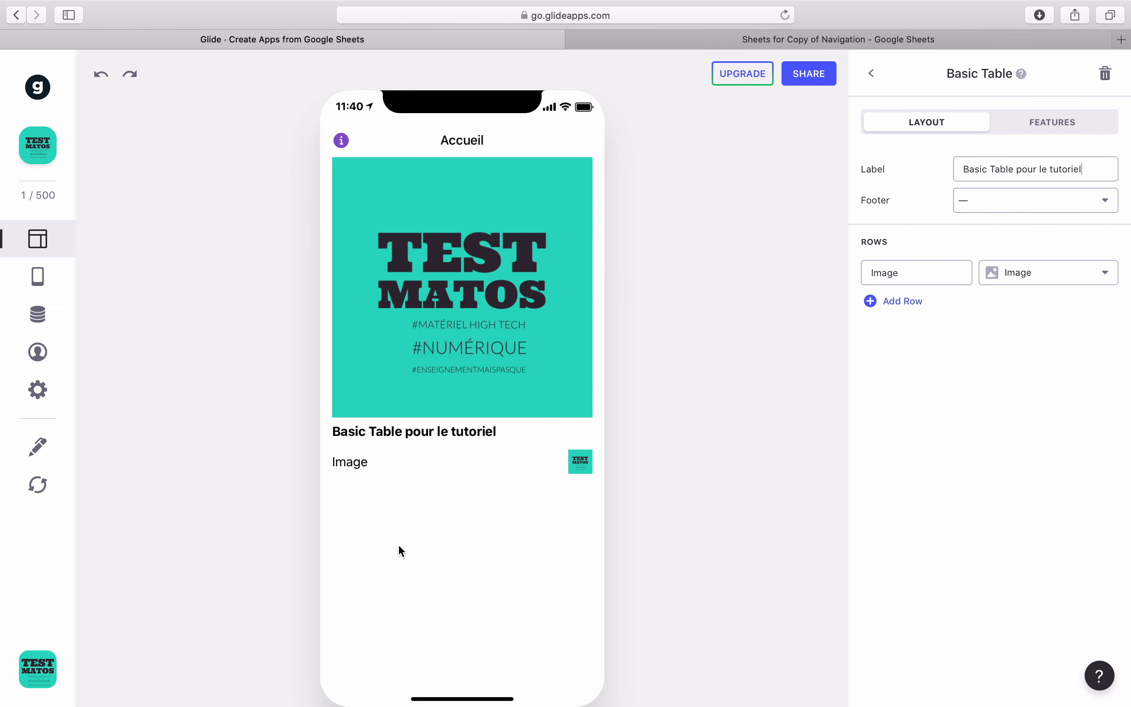
- Set the table's footer to the Test column and check the columns in the source Google Sheet
{"action": "left_click", "coordinate": [1025, 205]}
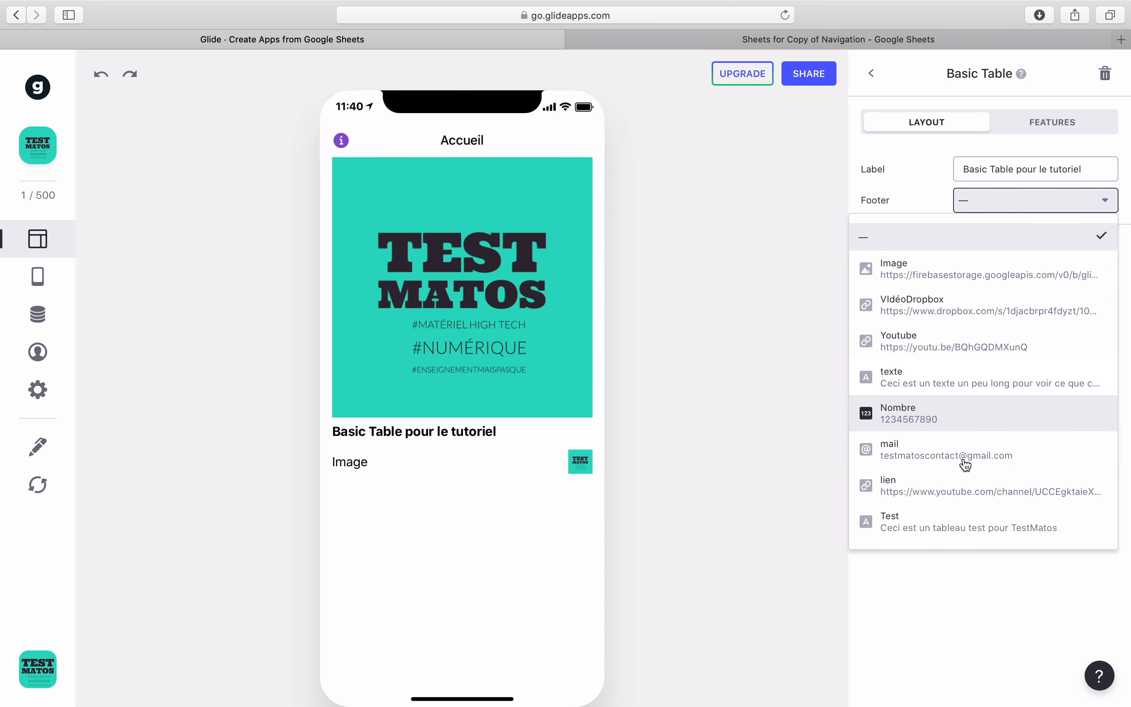
{"action": "left_click", "coordinate": [966, 540]}
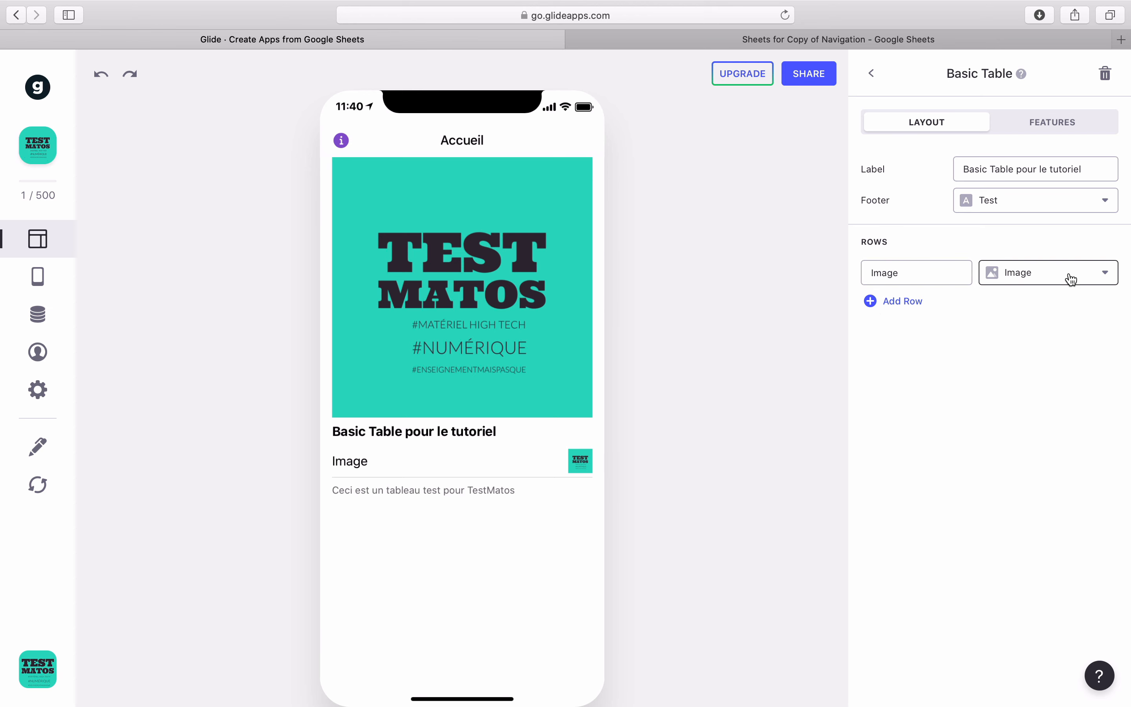
{"action": "left_click", "coordinate": [710, 45]}
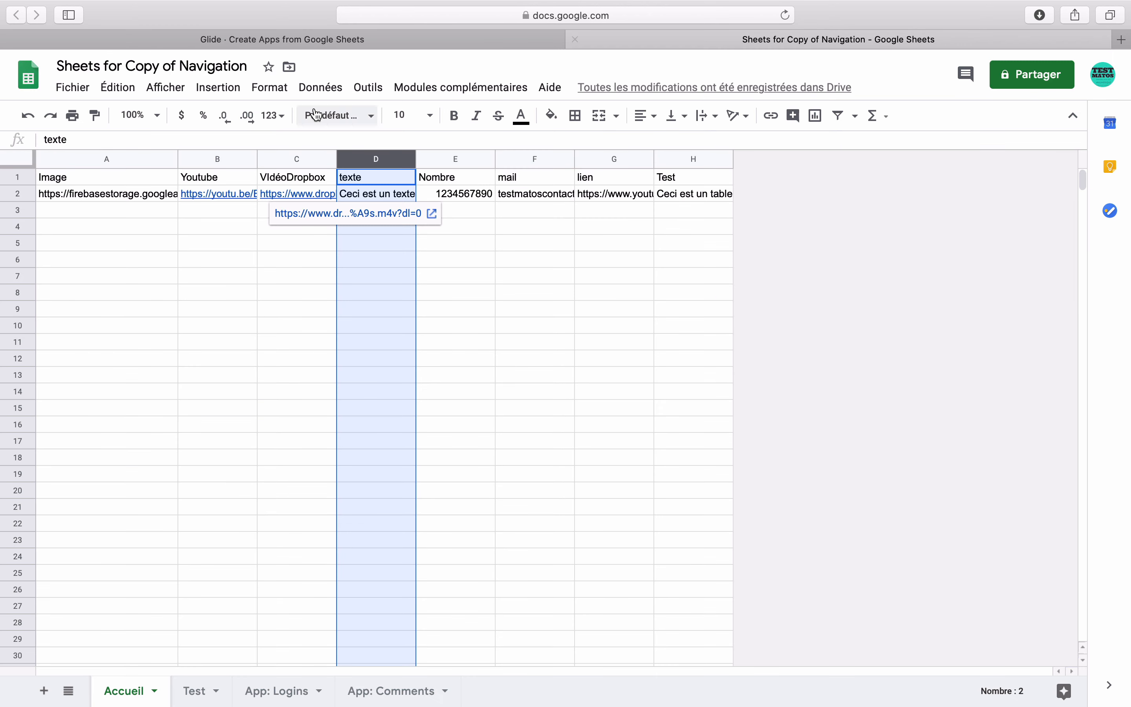
{"action": "left_click", "coordinate": [353, 40]}
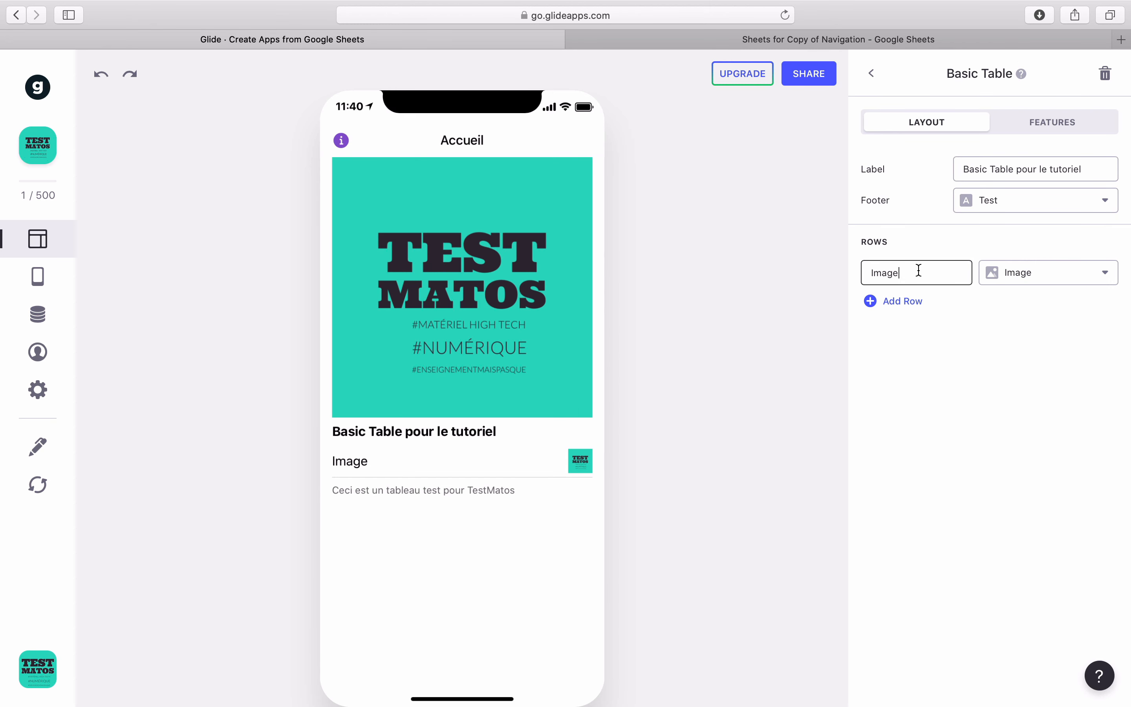
- Rename the table's first row to "Logo" and review the source data in the Google Sheet
{"action": "left_click_drag", "start_coordinate": [917, 271], "coordinate": [842, 272]}
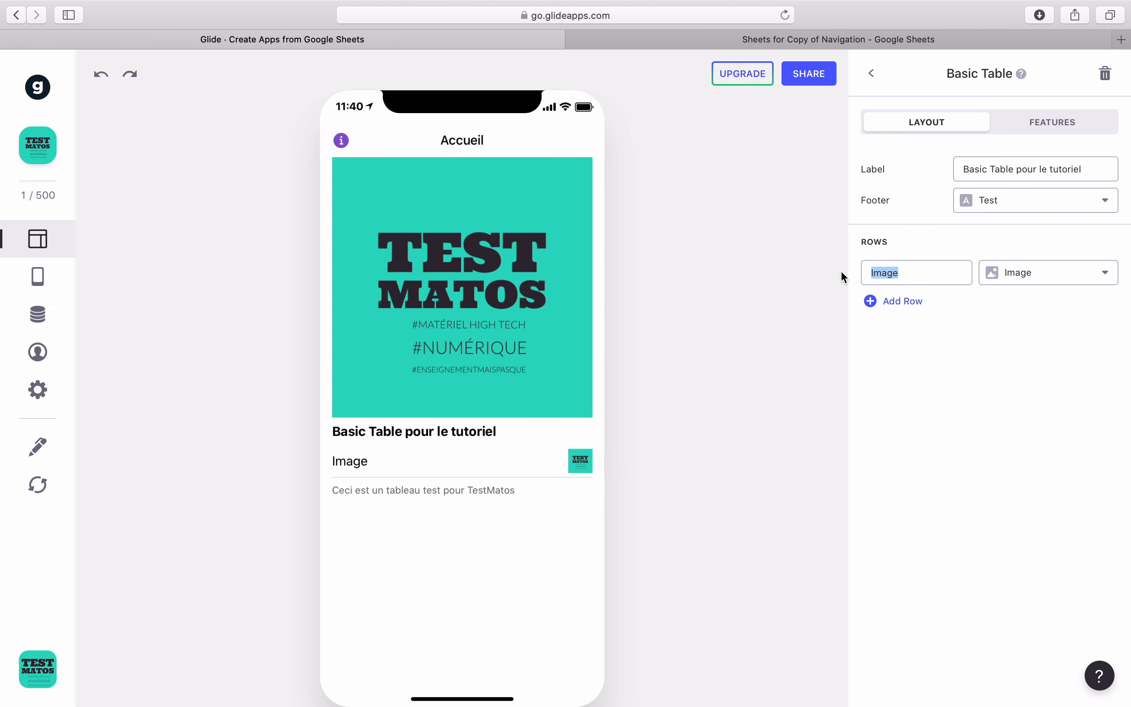
{"action": "type", "text": "Logo"}
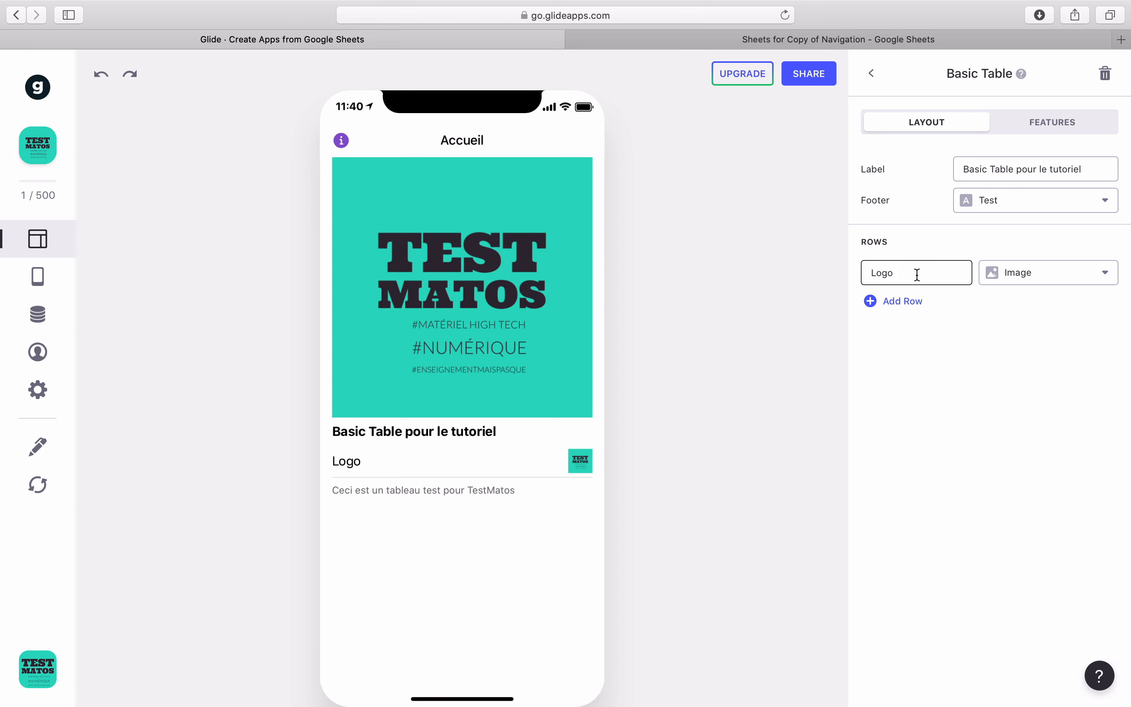
{"action": "left_click", "coordinate": [877, 44]}
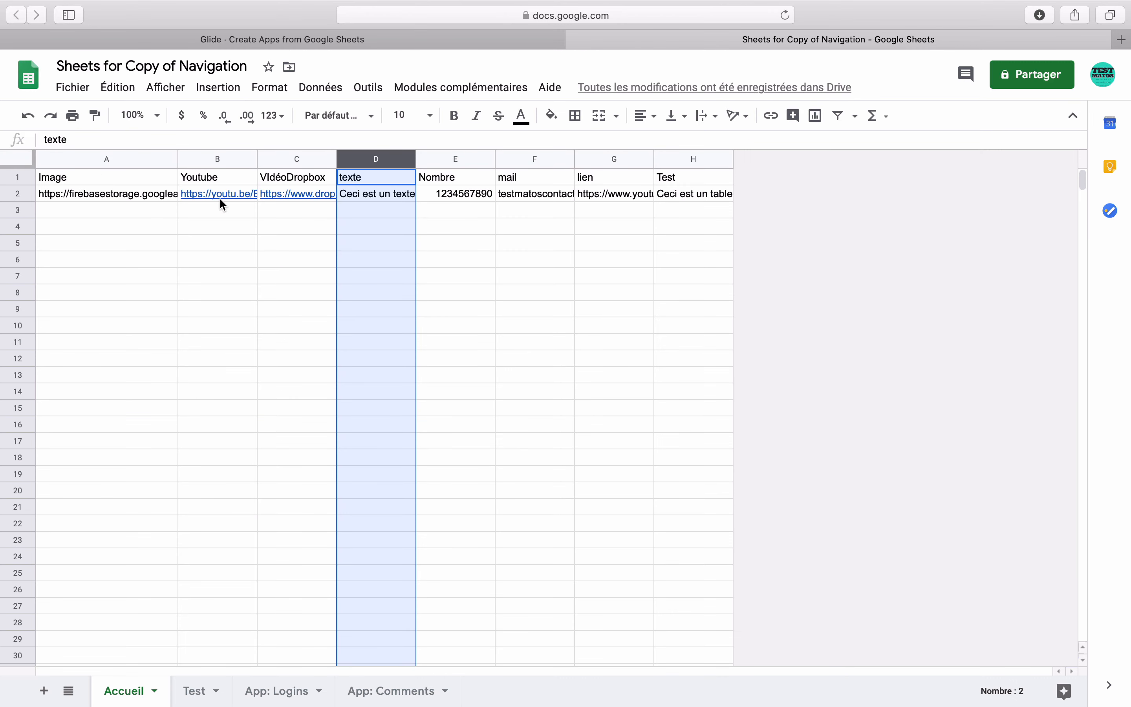
{"action": "left_click", "coordinate": [430, 39]}
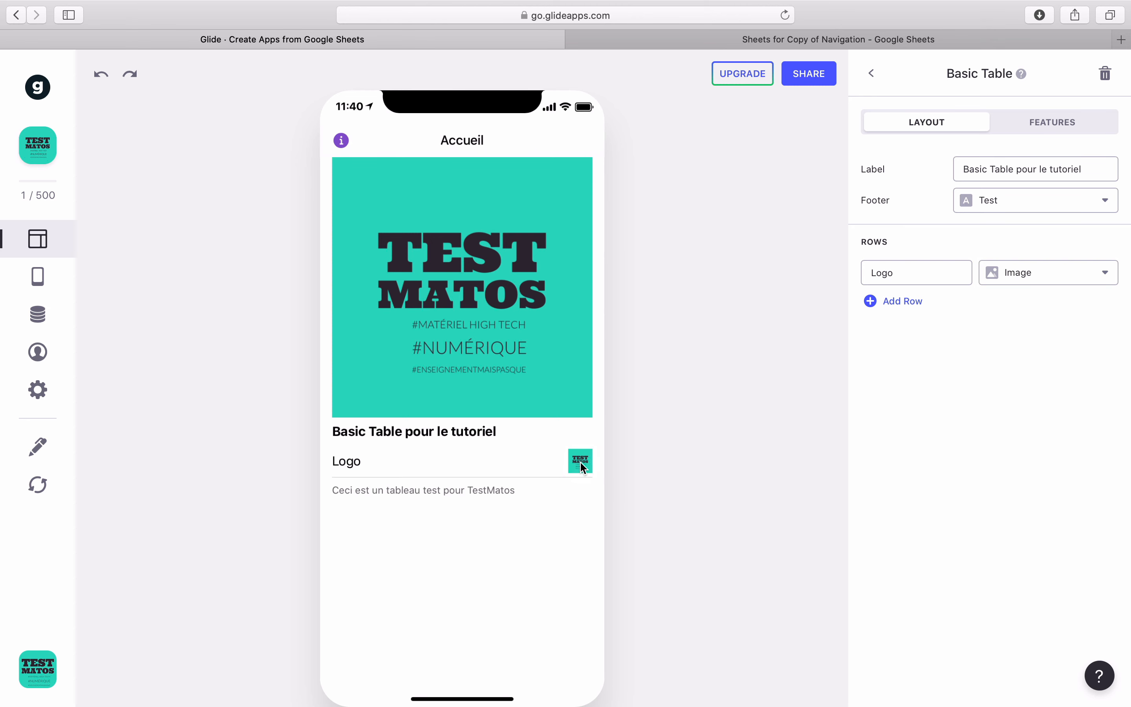
- Add a table row showing the VIdéoDropbox column and test its Dropbox link from the app preview
{"action": "left_click", "coordinate": [907, 302]}
{"action": "left_click", "coordinate": [1067, 306]}
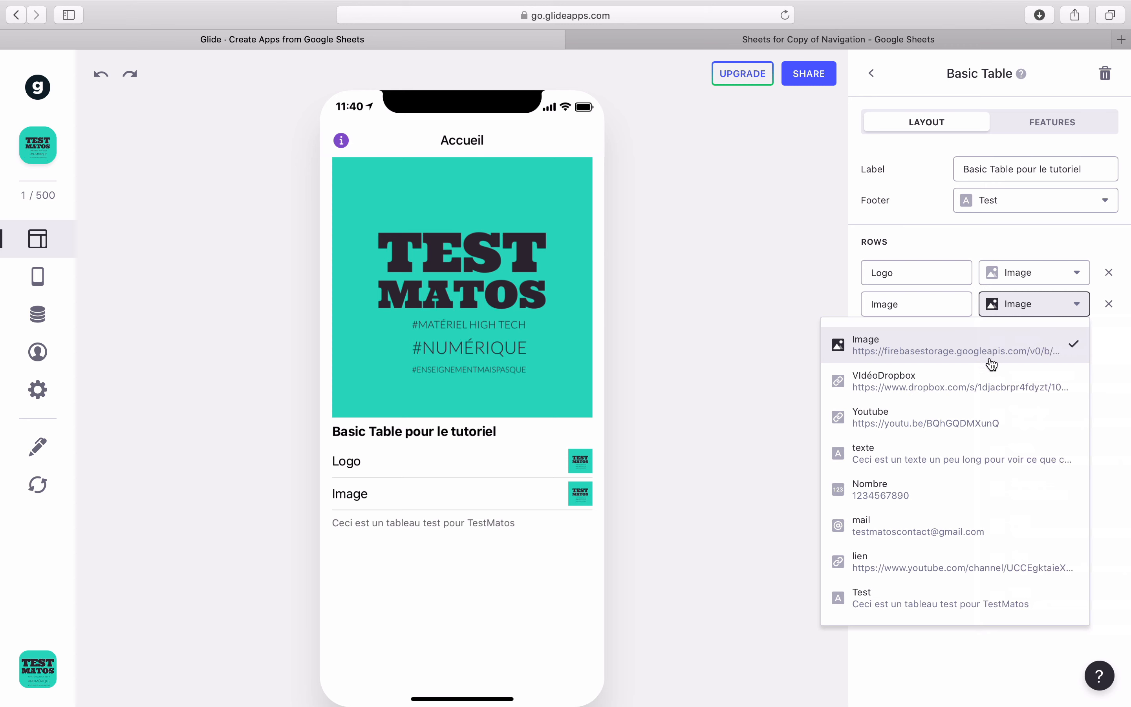
{"action": "left_click", "coordinate": [986, 379]}
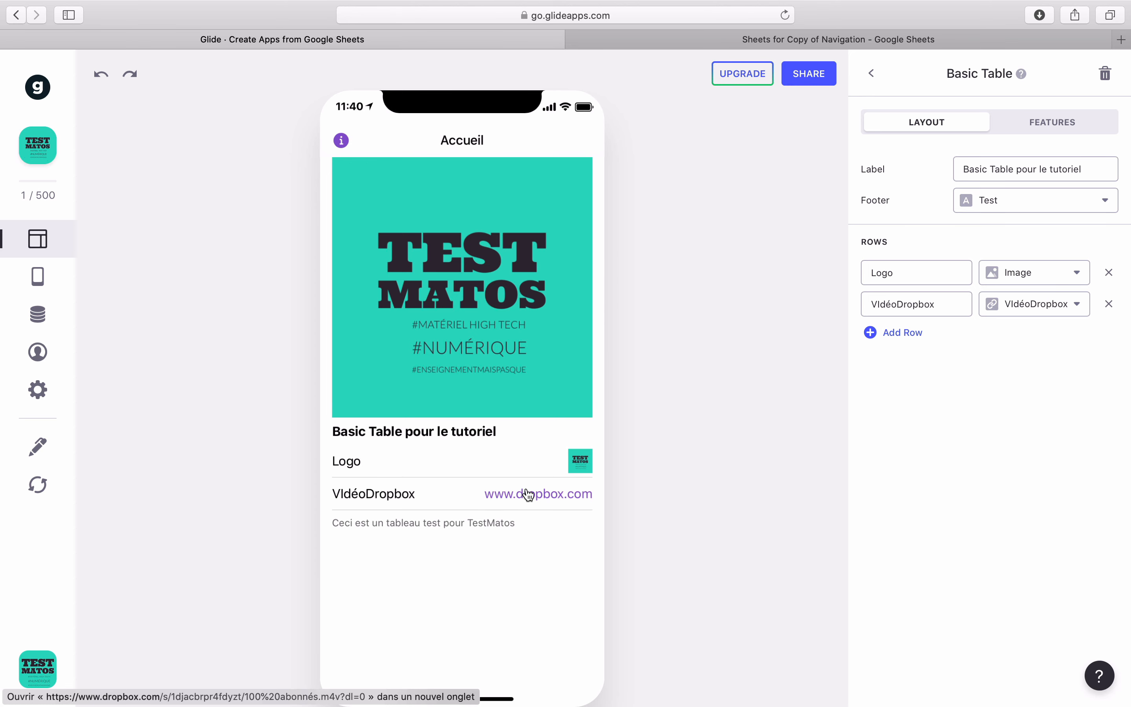
{"action": "left_click", "coordinate": [541, 498]}
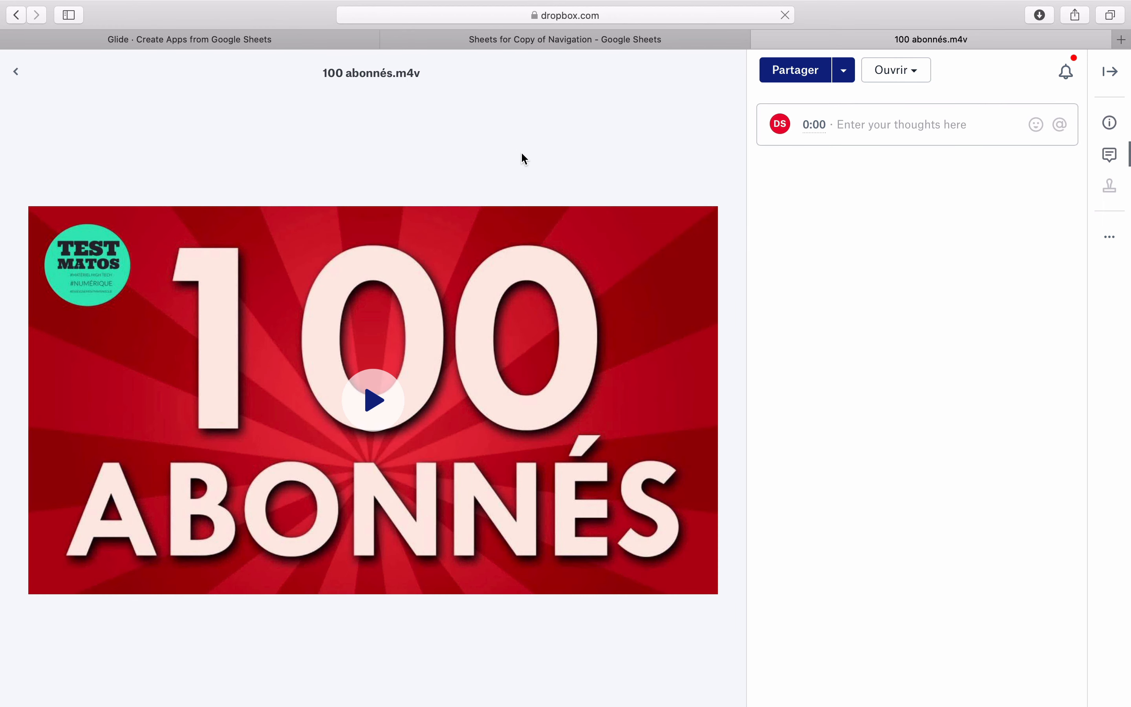
{"action": "left_click", "coordinate": [258, 42]}
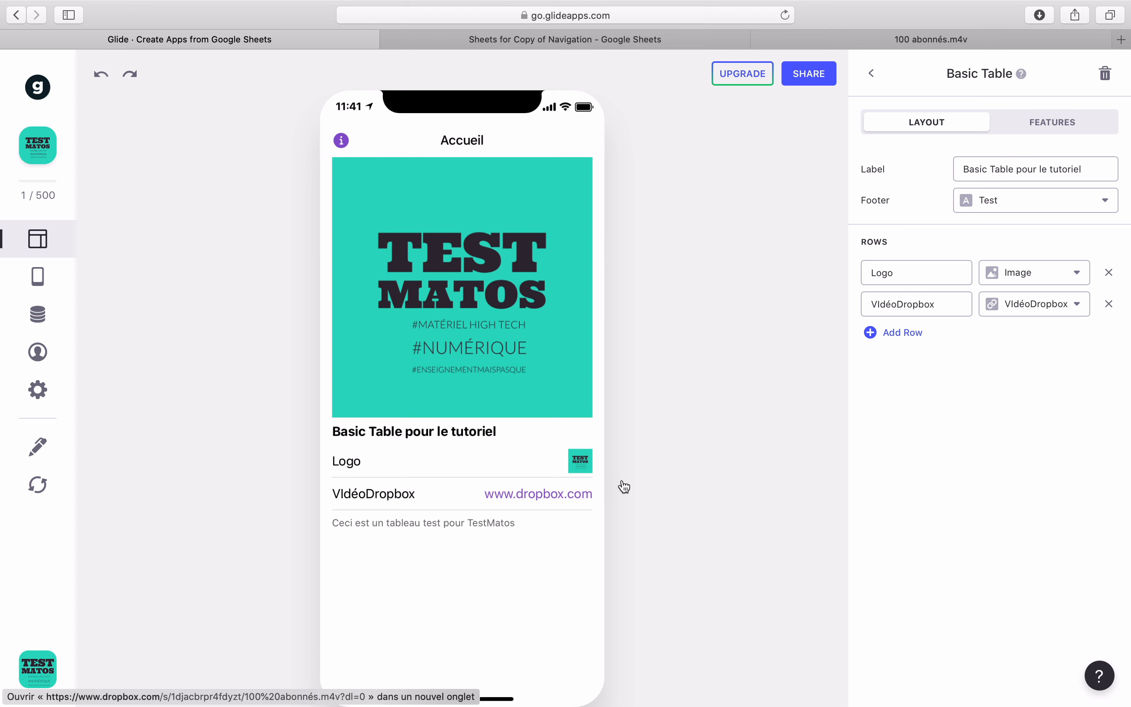
- Add a third table row that shows the Youtube column
{"action": "left_click", "coordinate": [906, 333]}
{"action": "left_click", "coordinate": [1010, 335]}
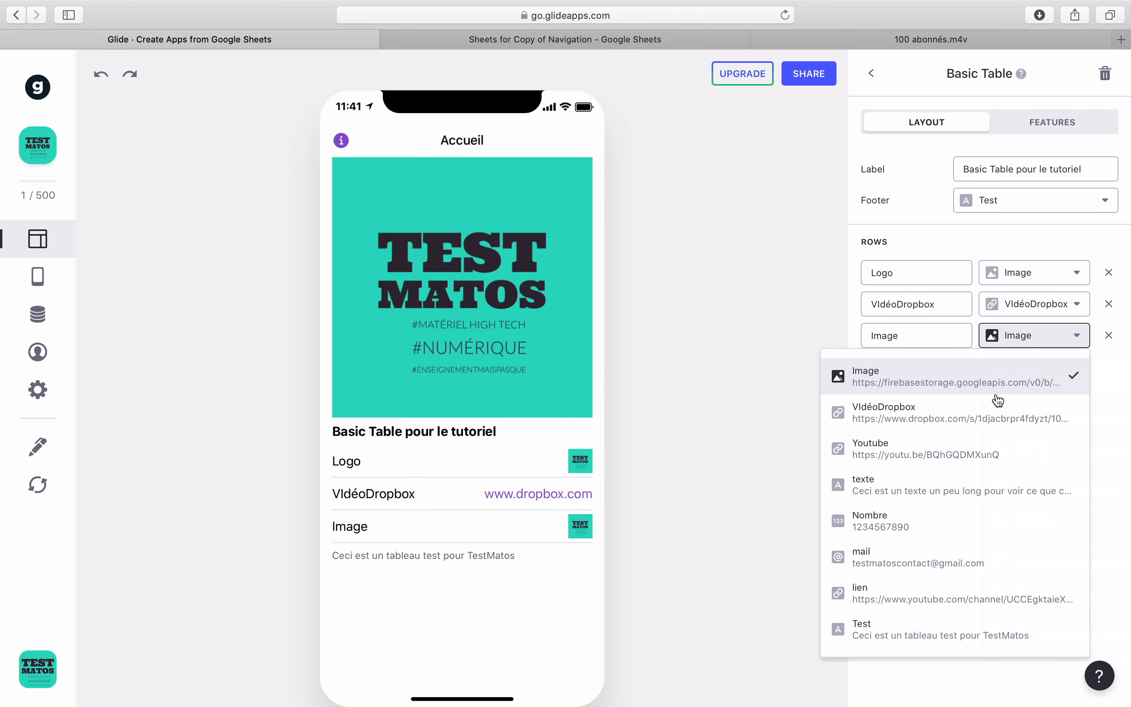
{"action": "left_click", "coordinate": [902, 451]}
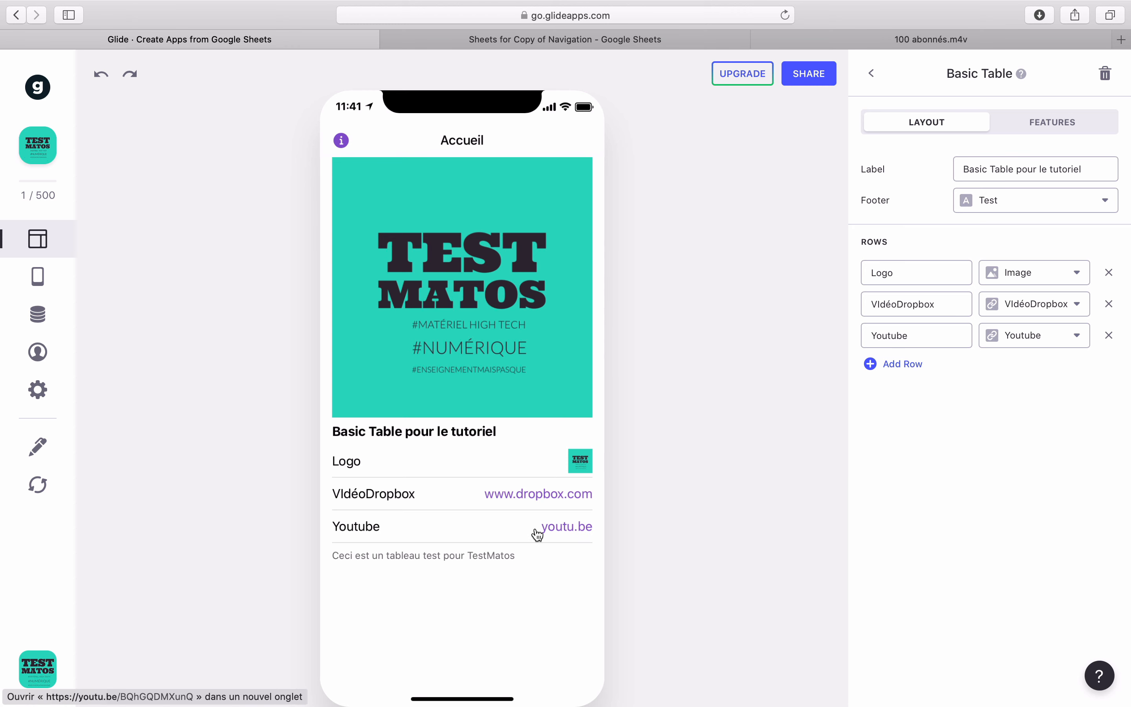
- Test the Youtube row's link in the preview, pause the video and return to the Glide editor
{"action": "left_click", "coordinate": [564, 528]}
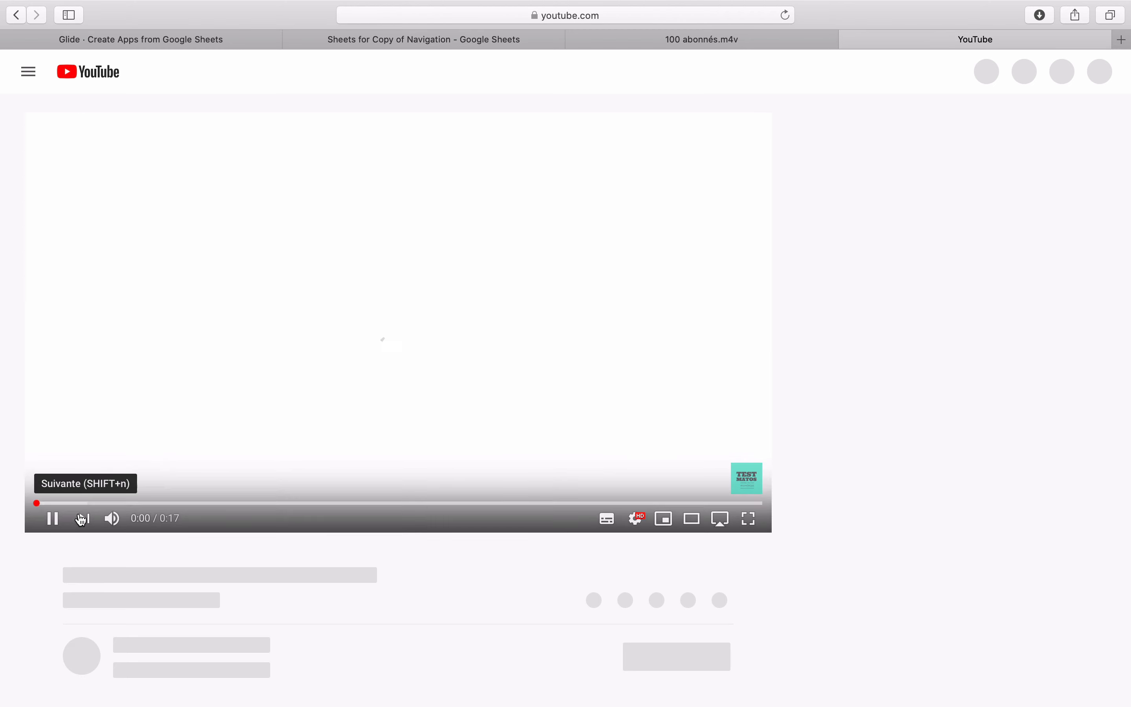
{"action": "left_click", "coordinate": [47, 518]}
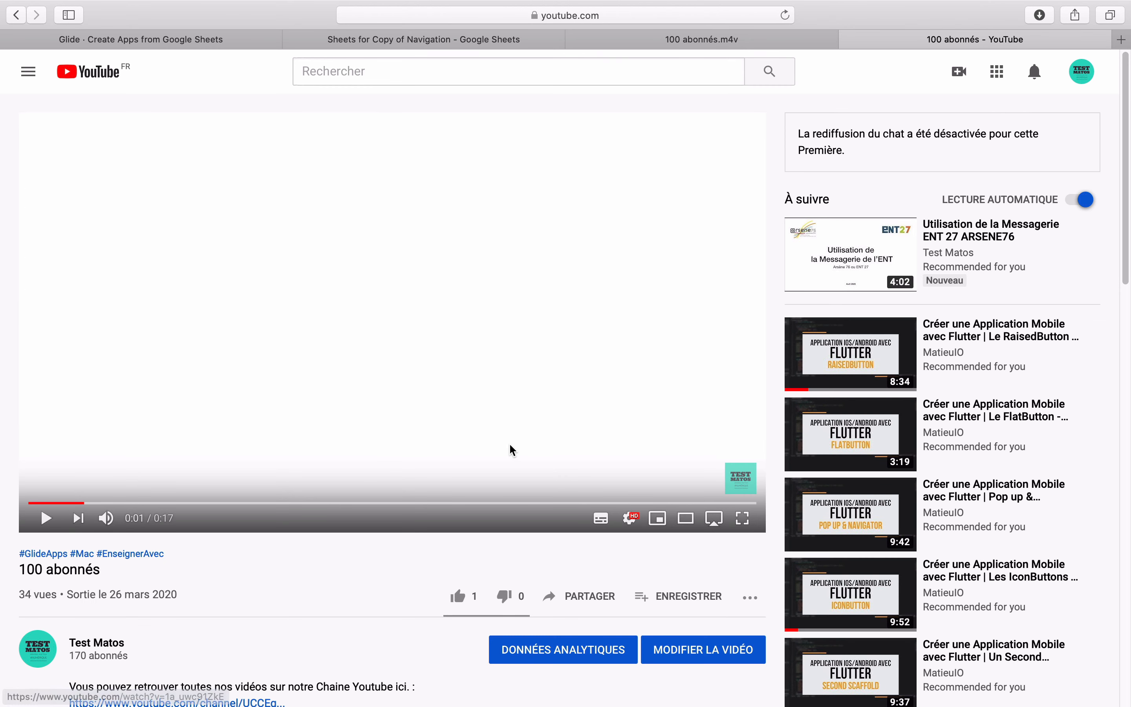
{"action": "left_click", "coordinate": [239, 39]}
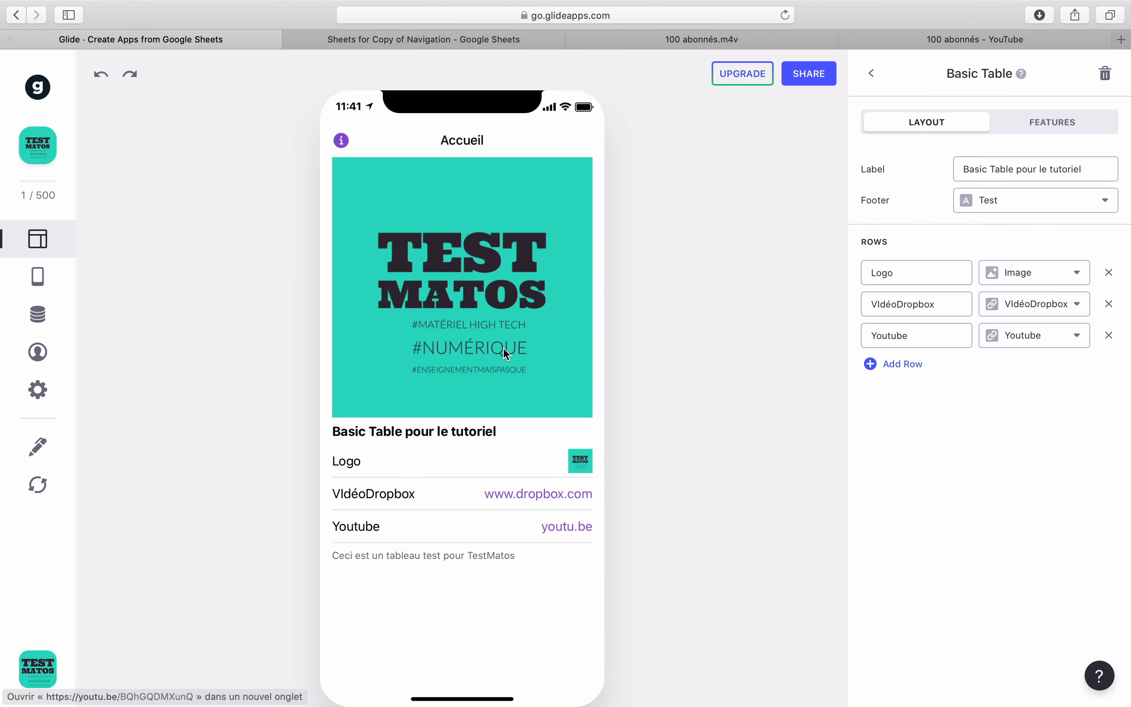
- Add a fourth table row that shows the texte column
{"action": "left_click", "coordinate": [919, 338]}
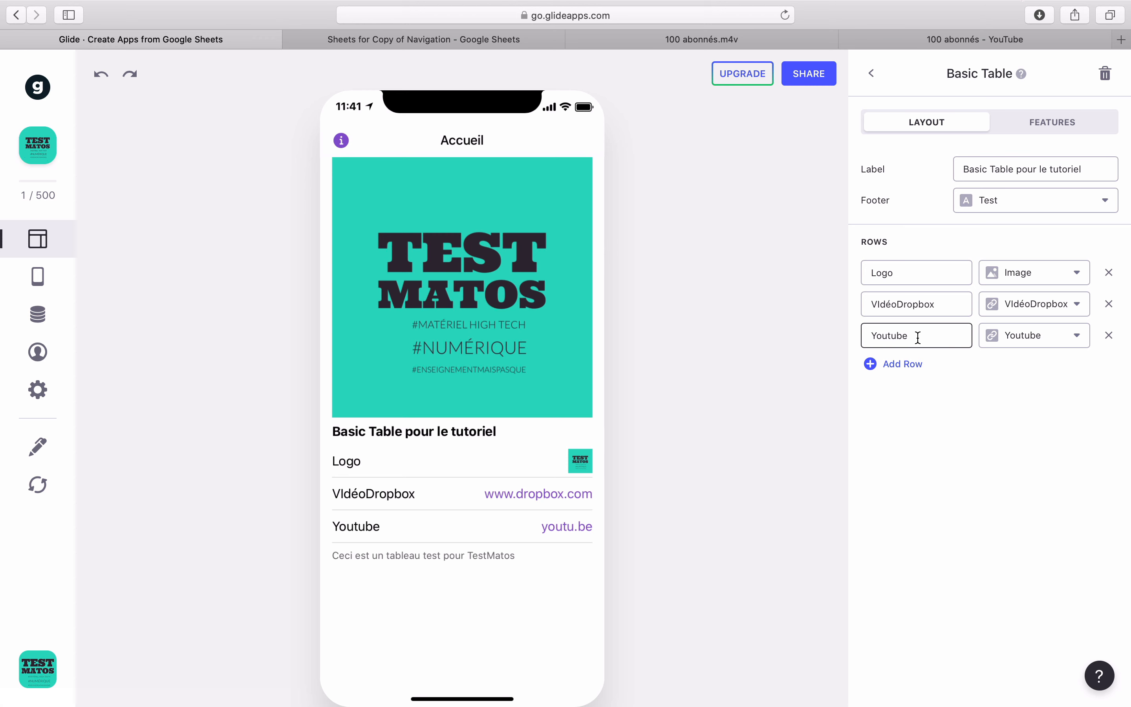
{"action": "left_click", "coordinate": [905, 365]}
{"action": "left_click", "coordinate": [1047, 373]}
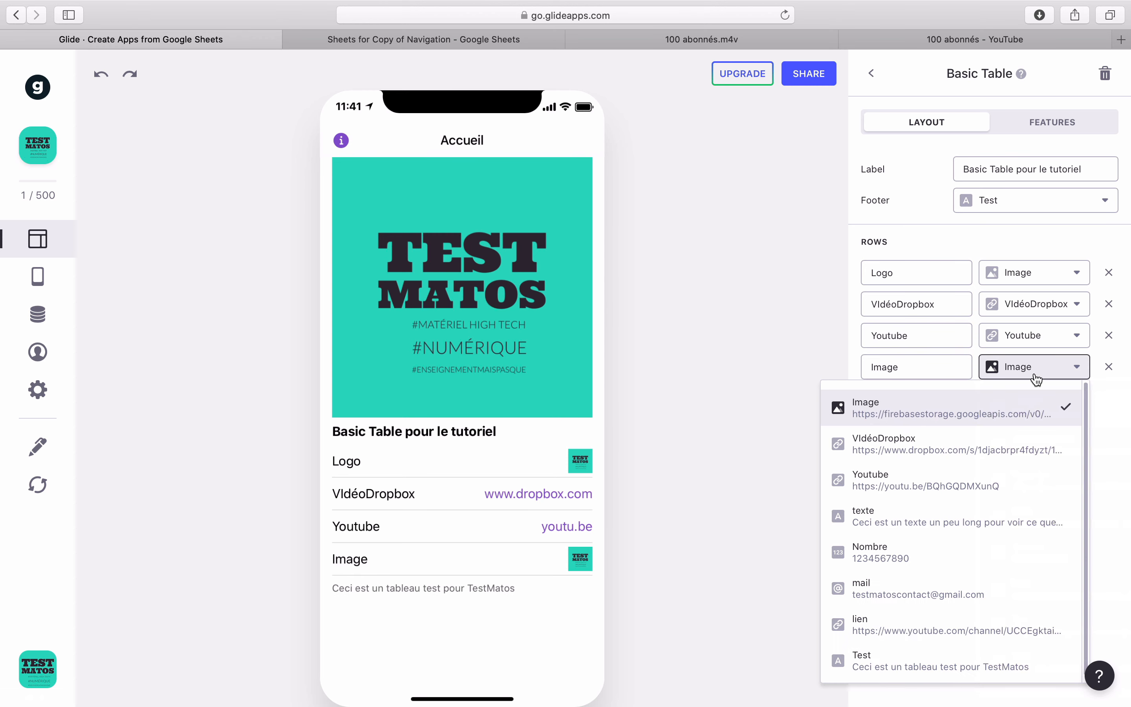
{"action": "left_click", "coordinate": [929, 520]}
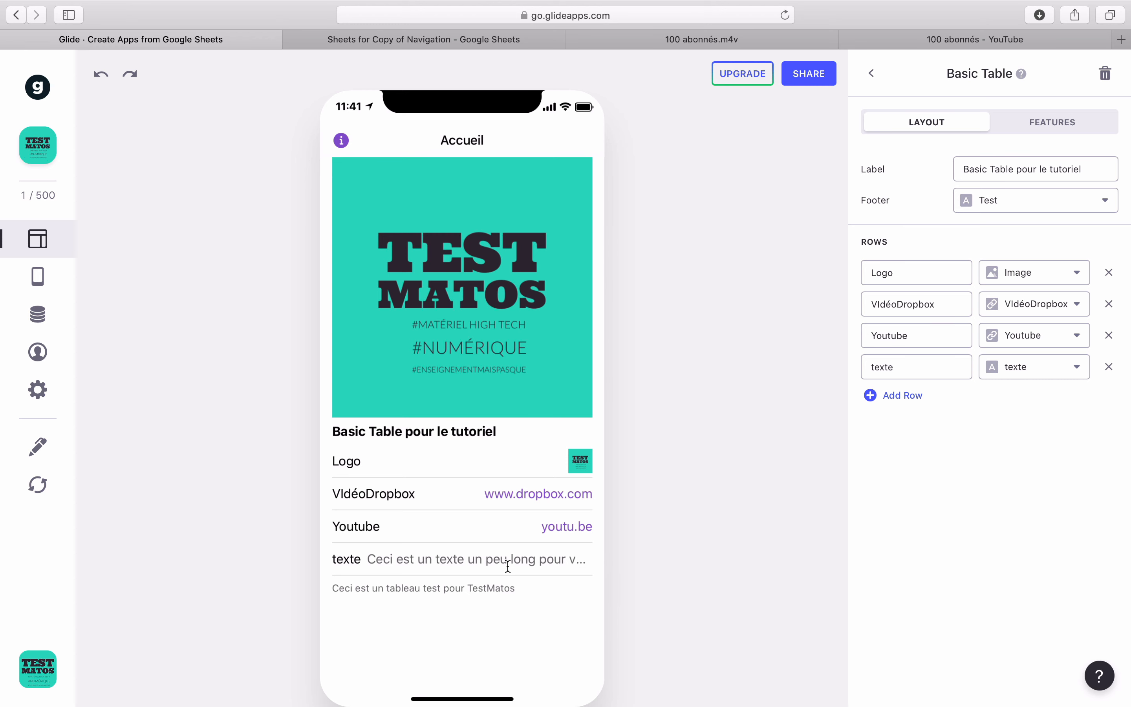
- Add a row showing the Nombre column and relabel the texte row as "texte plus long"
{"action": "left_click", "coordinate": [902, 396]}
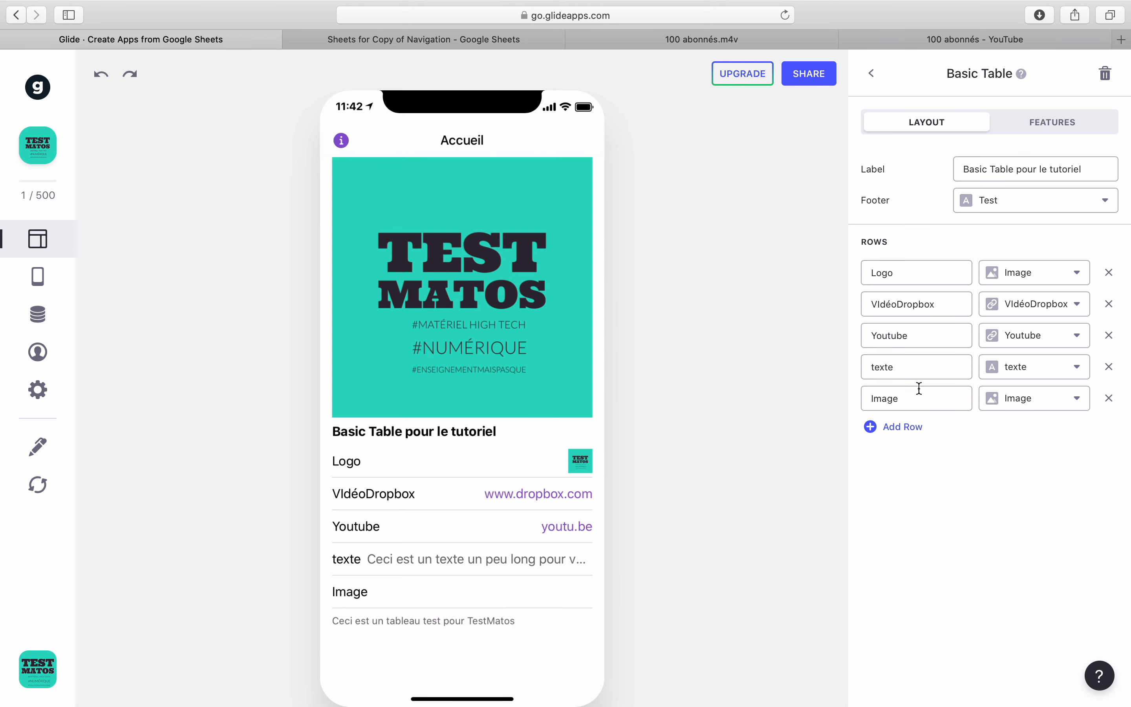
{"action": "left_click", "coordinate": [1017, 397]}
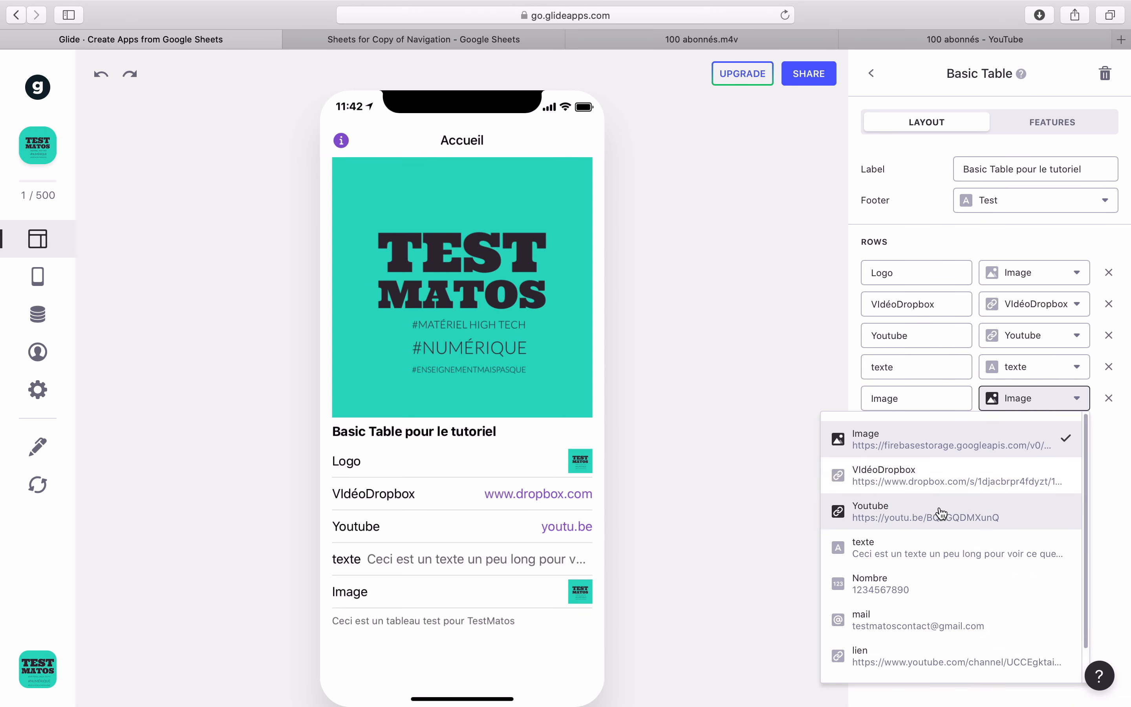
{"action": "left_click", "coordinate": [895, 584]}
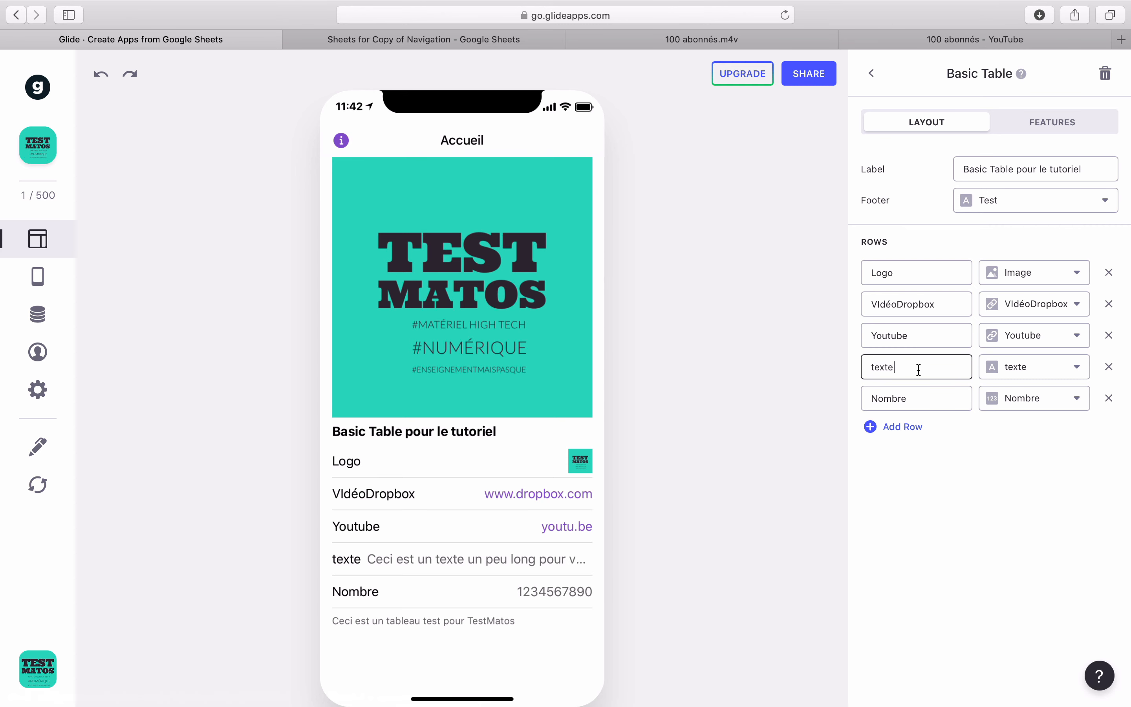
{"action": "type", "text": "plus"}
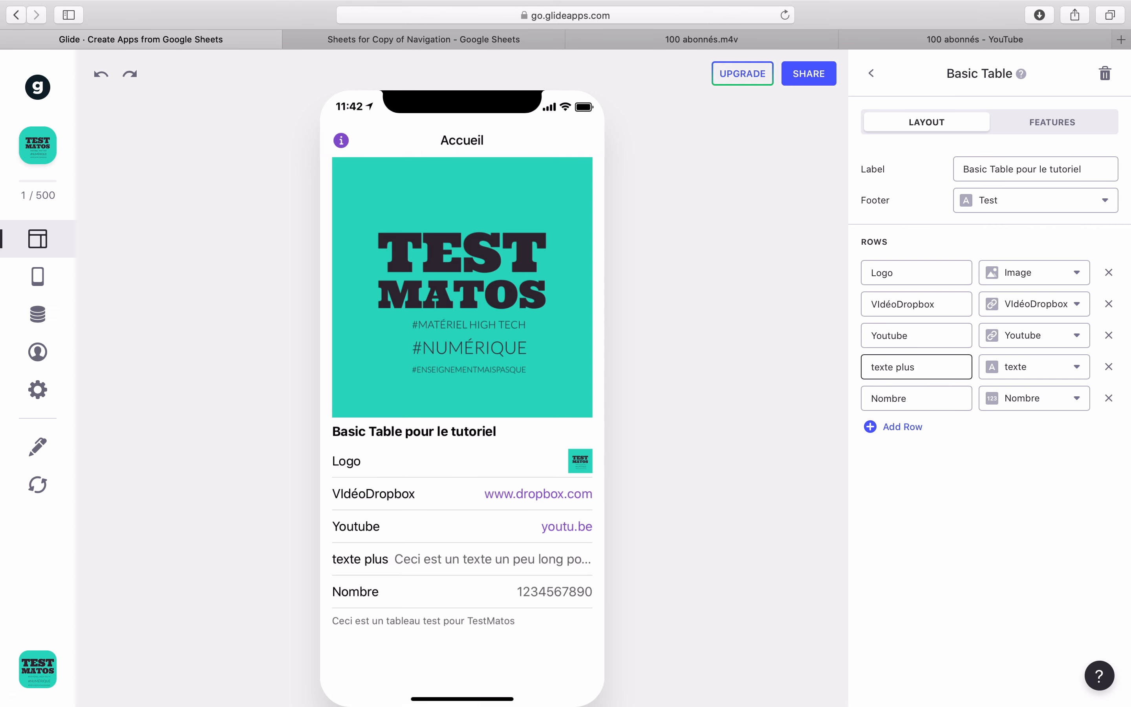
{"action": "type", "text": " long"}
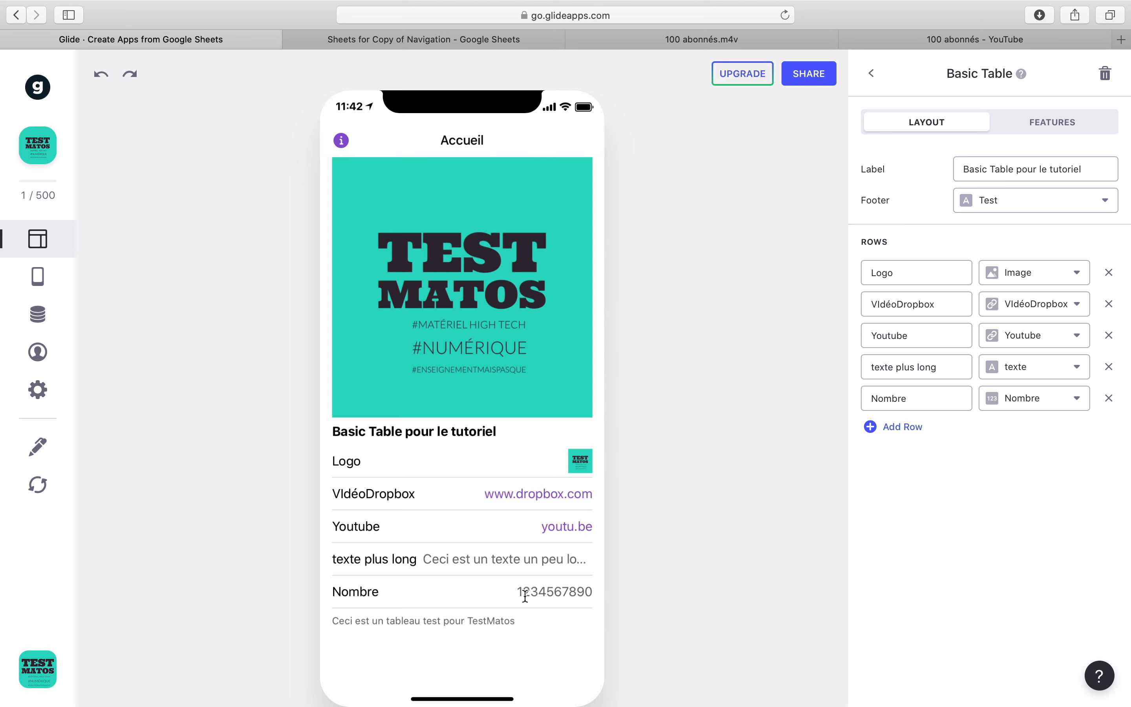
- Add a row showing the mail column and try its e-mail link in the app preview
{"action": "left_click", "coordinate": [907, 427]}
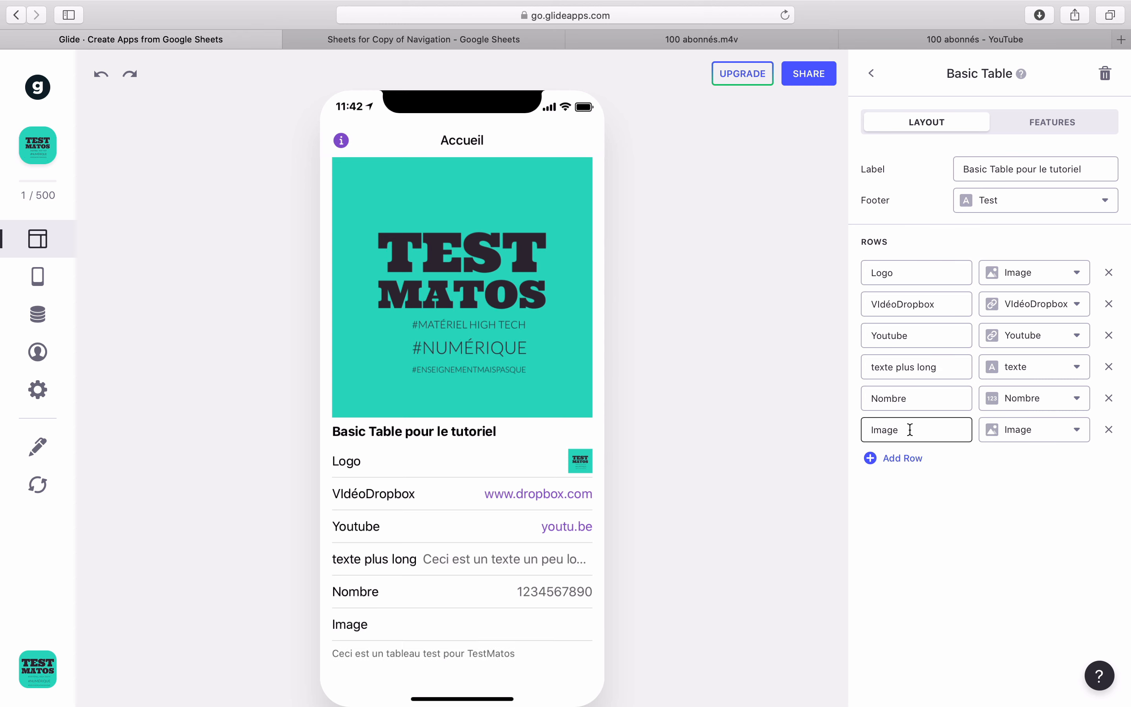
{"action": "left_click", "coordinate": [1030, 429]}
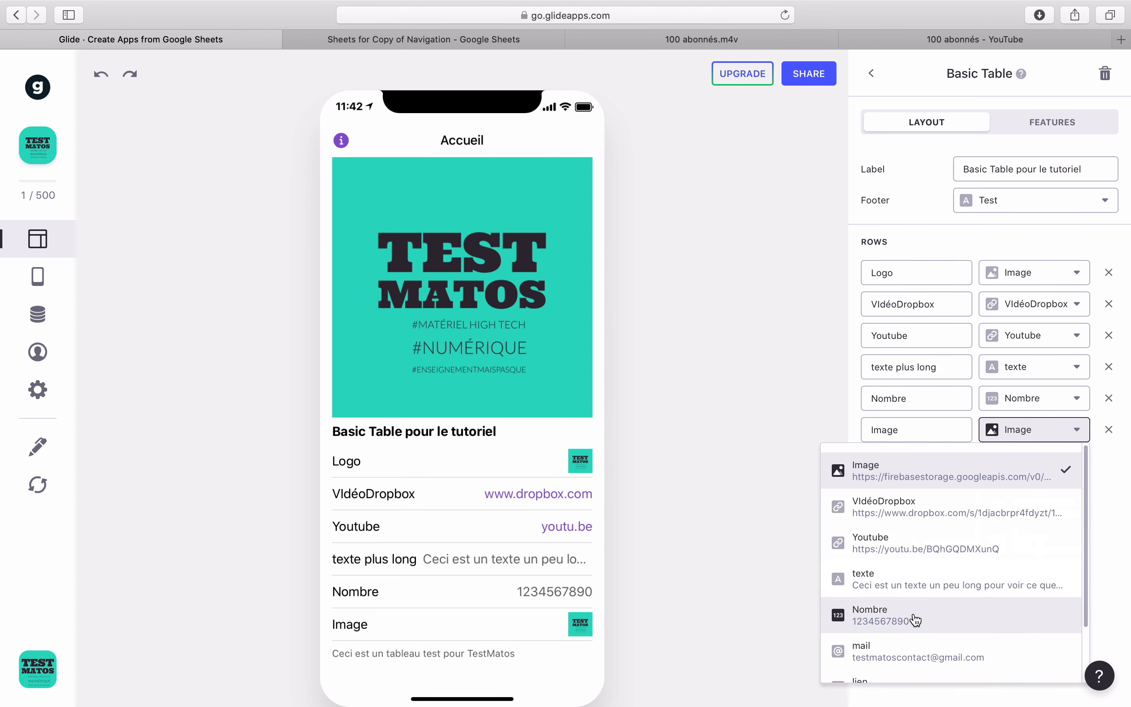
{"action": "scroll", "coordinate": [914, 616], "scroll_direction": "down", "scroll_amount": 1}
{"action": "left_click", "coordinate": [909, 638]}
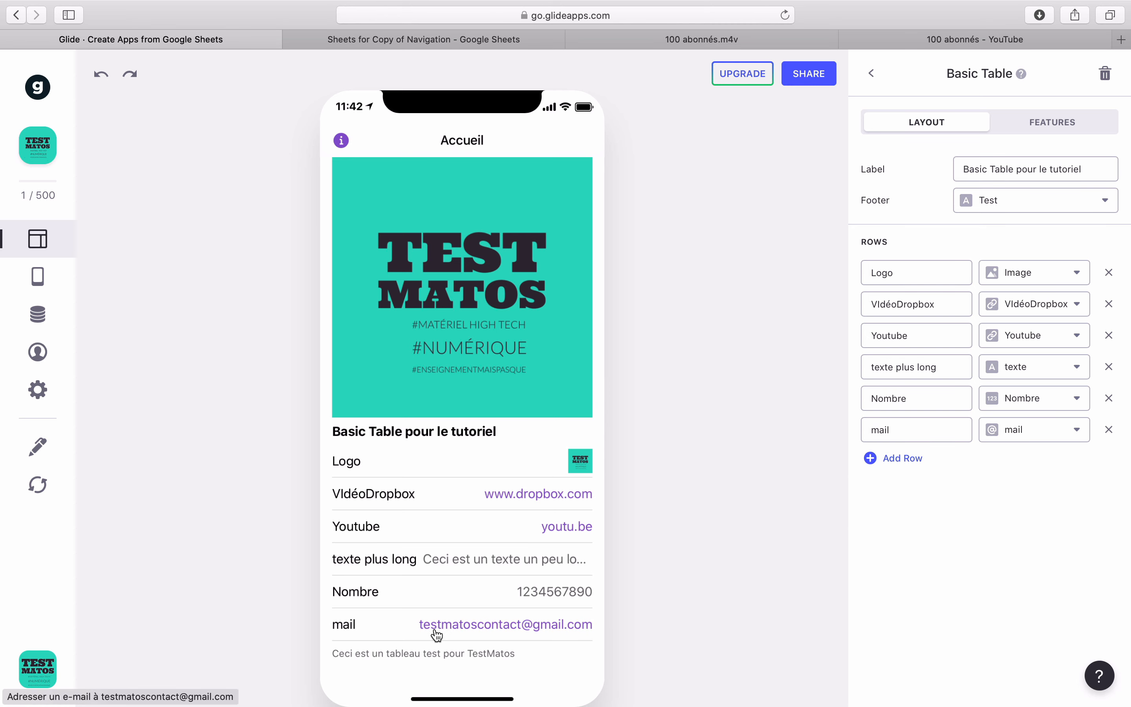
{"action": "left_click", "coordinate": [556, 625]}
- Add a seventh table row that shows the lien column
{"action": "left_click", "coordinate": [901, 460]}
{"action": "left_click", "coordinate": [1018, 467]}
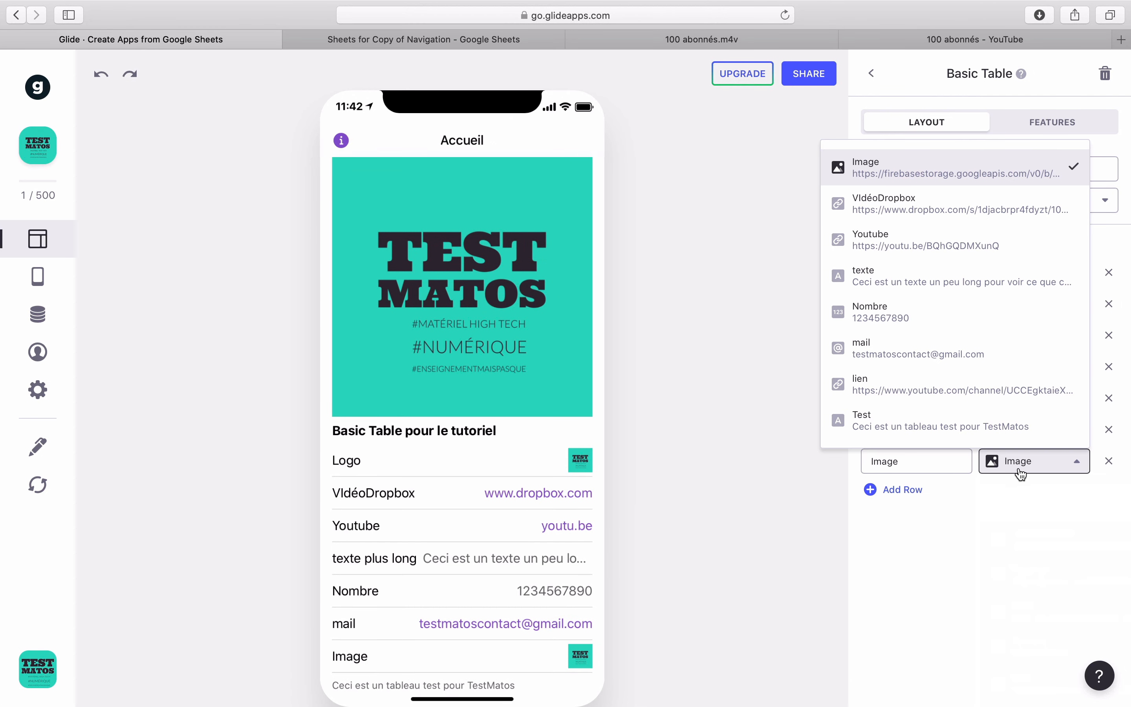
{"action": "left_click", "coordinate": [927, 394]}
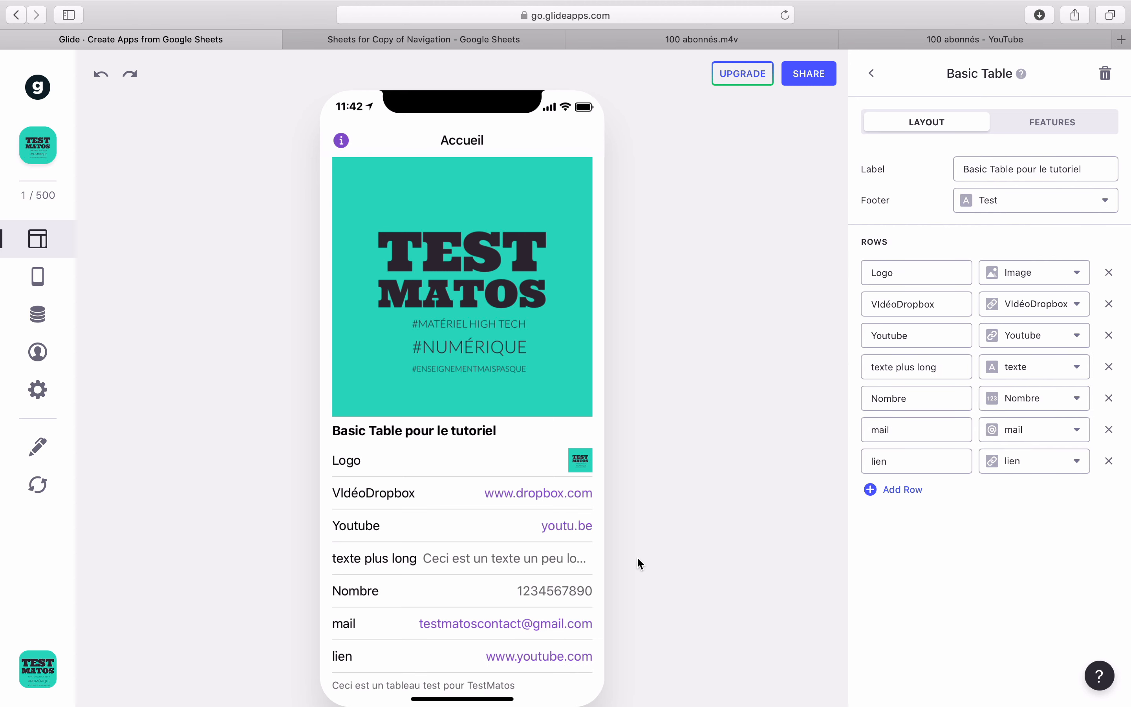